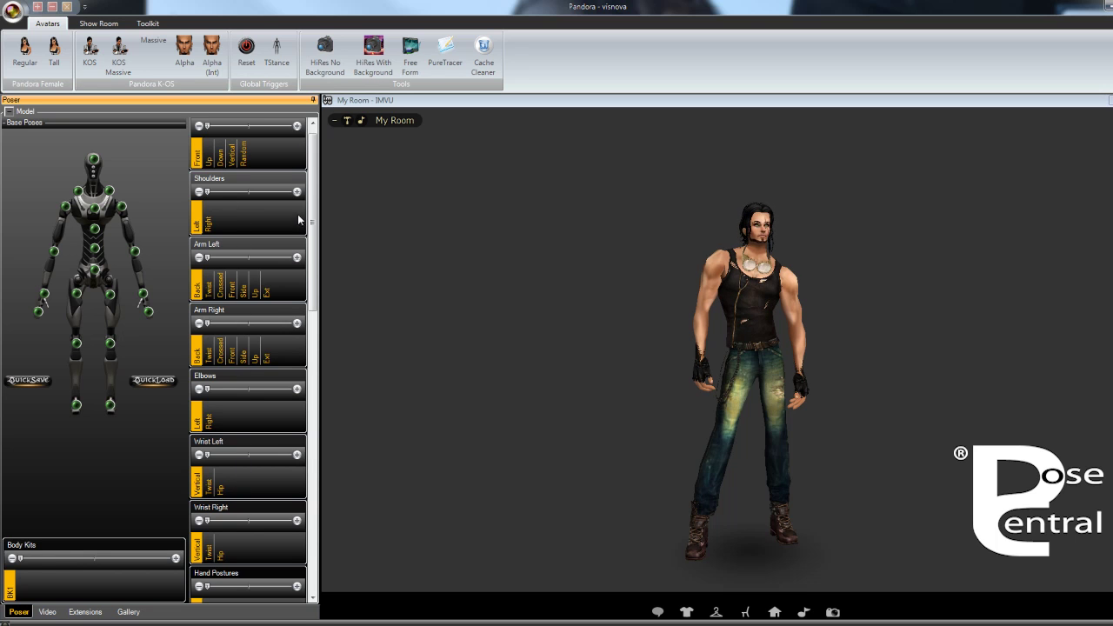
# Collapse all body-part sections, then expand and re-collapse Pelvis and Spine3 to test them
pyautogui.moveTo(311, 207)
pyautogui.mouseDown()
pyautogui.moveTo(310, 228)
pyautogui.moveTo(310, 195)
pyautogui.mouseUp()
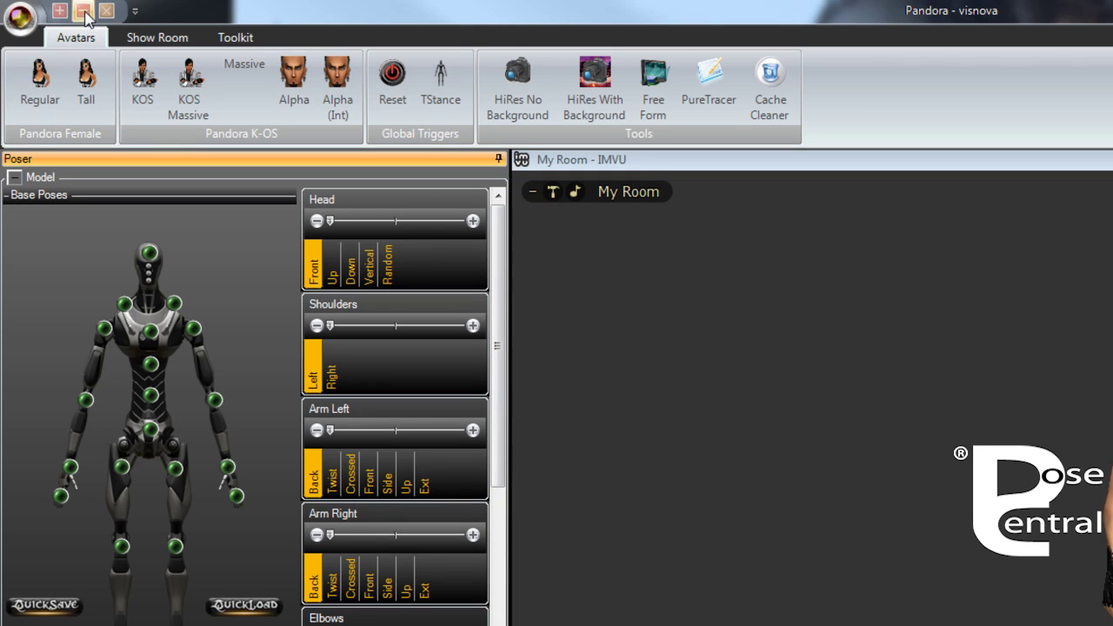
pyautogui.click(85, 13)
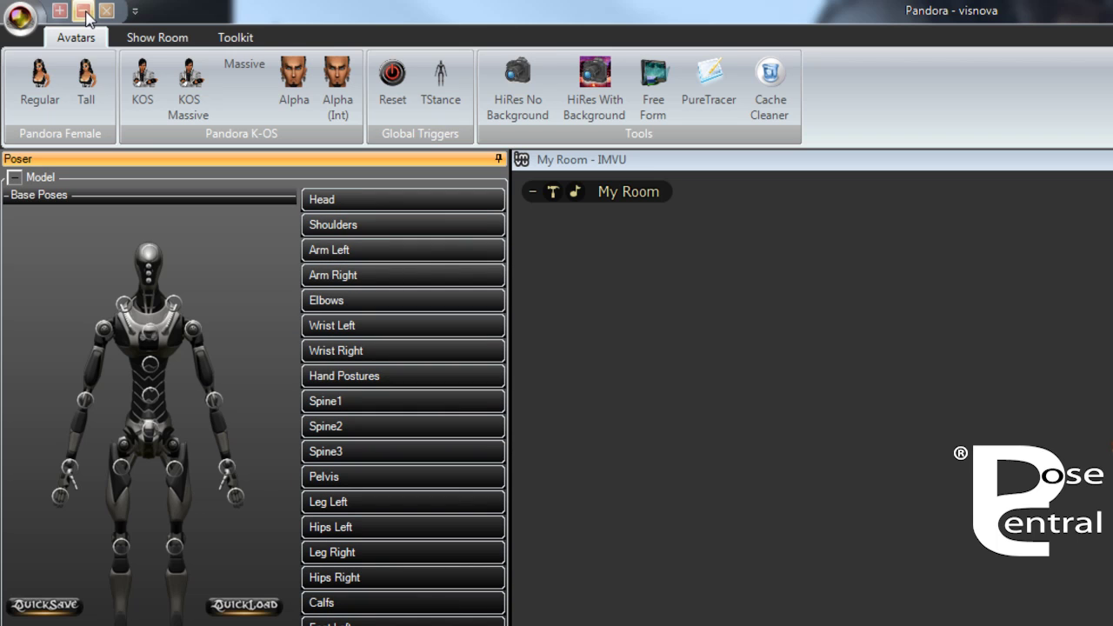
pyautogui.click(363, 478)
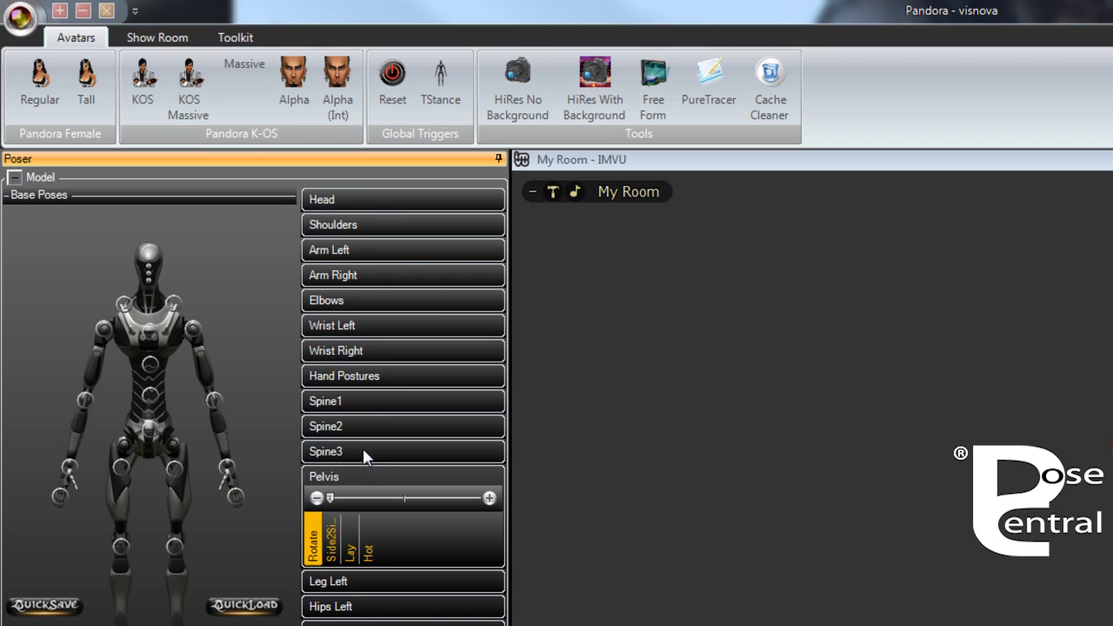
pyautogui.click(363, 451)
pyautogui.click(363, 451)
pyautogui.click(364, 474)
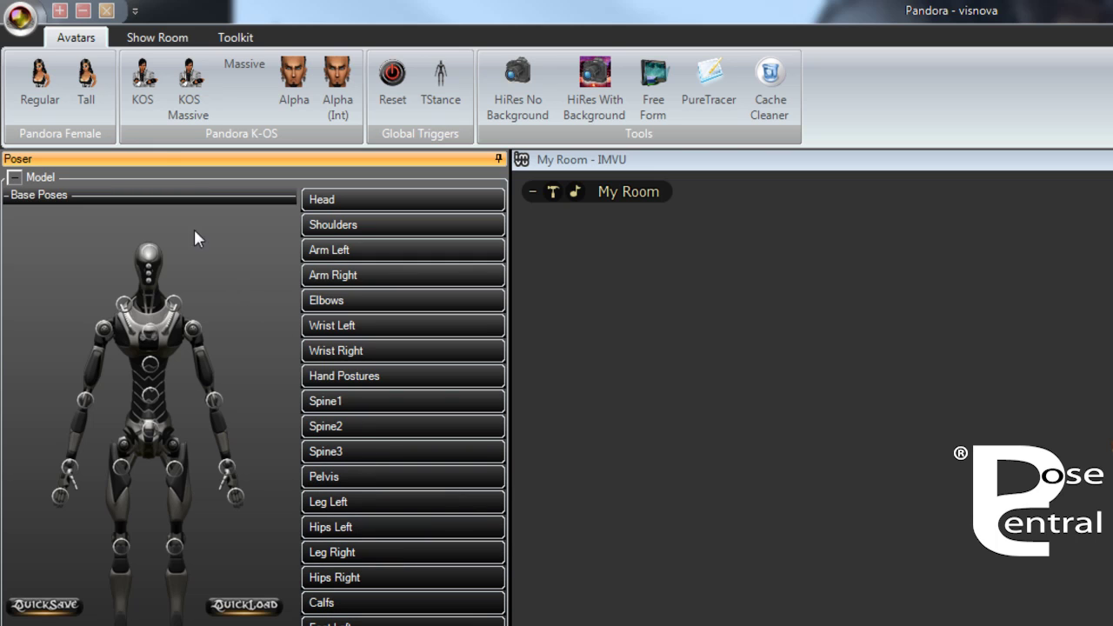
# Hide the part list, bring up the left arm and elbow controls, then close them again
pyautogui.click(106, 11)
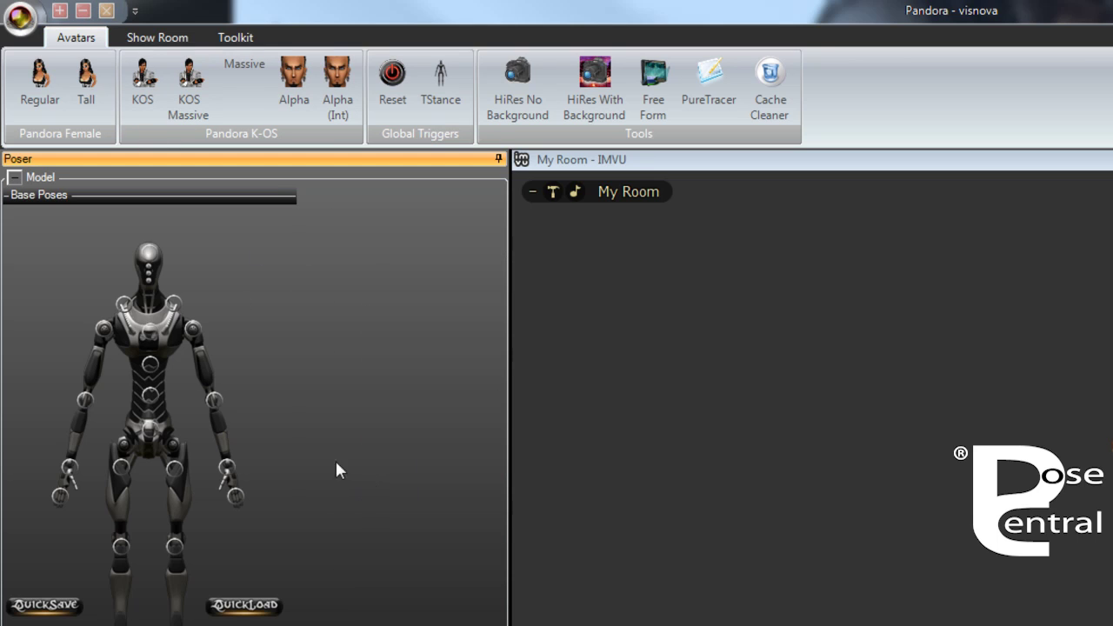
pyautogui.click(196, 329)
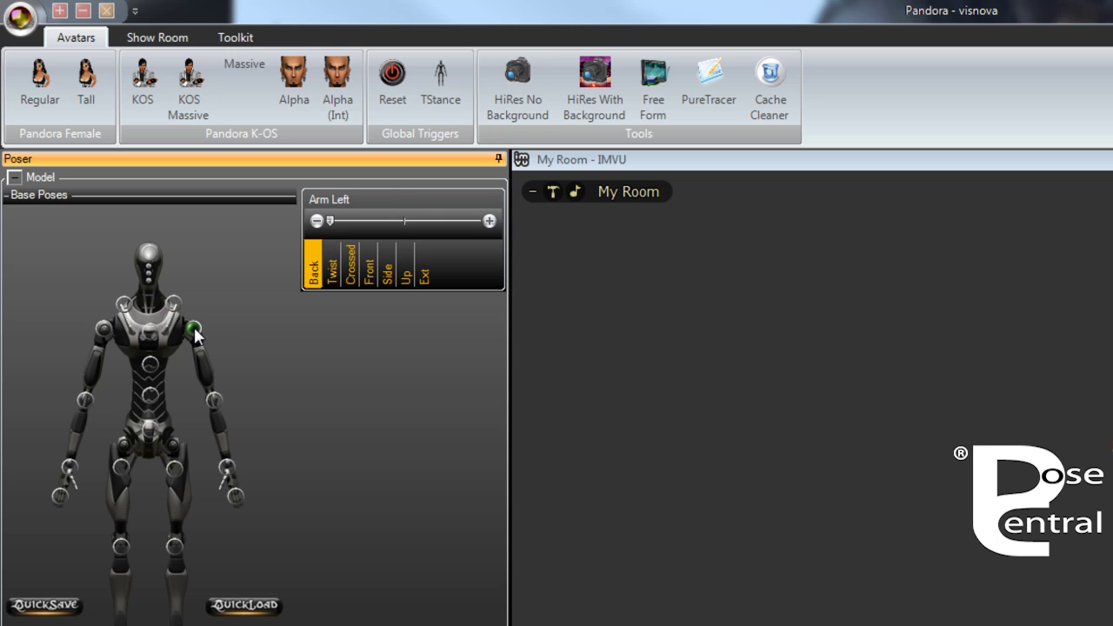
pyautogui.click(214, 400)
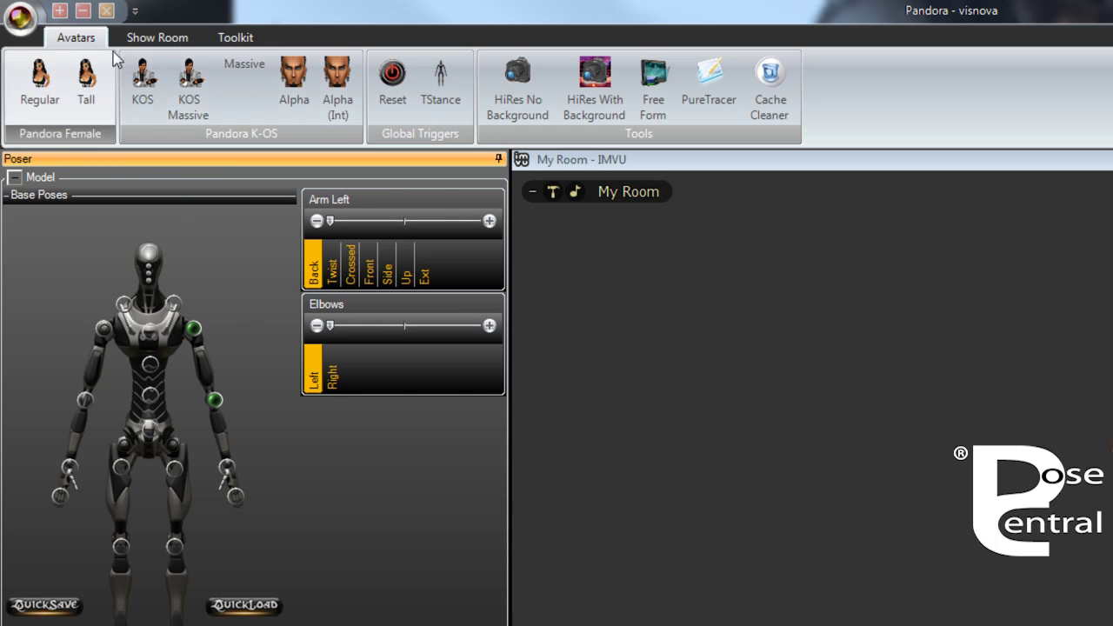
pyautogui.click(107, 11)
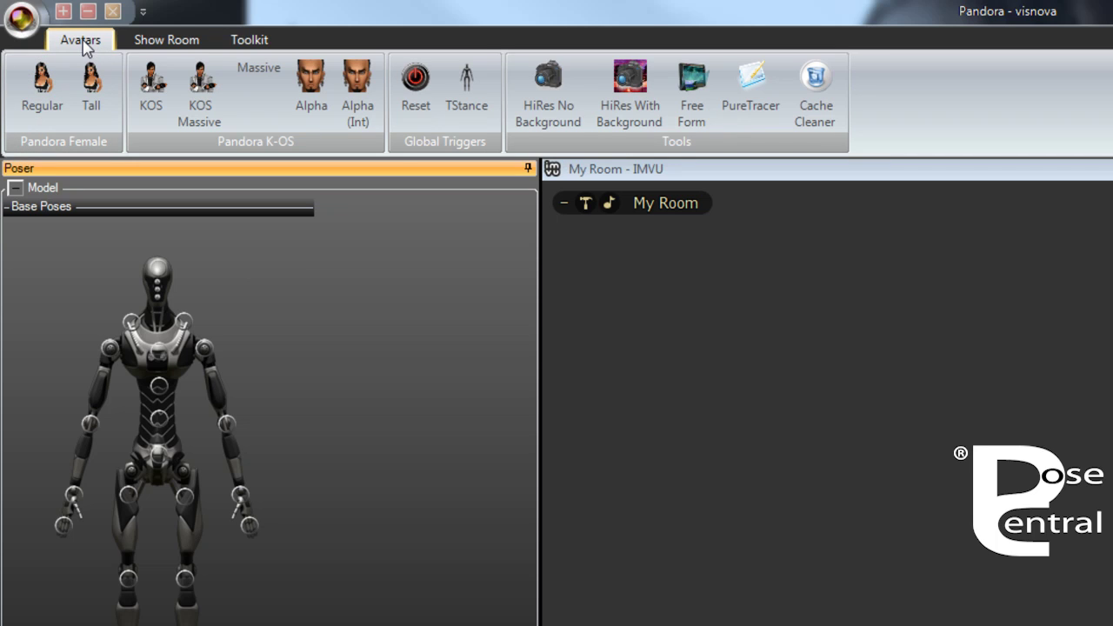
# Minimize the ribbon to its tabs, then apply the TStance global trigger from the Avatars tools
pyautogui.doubleClick(80, 40)
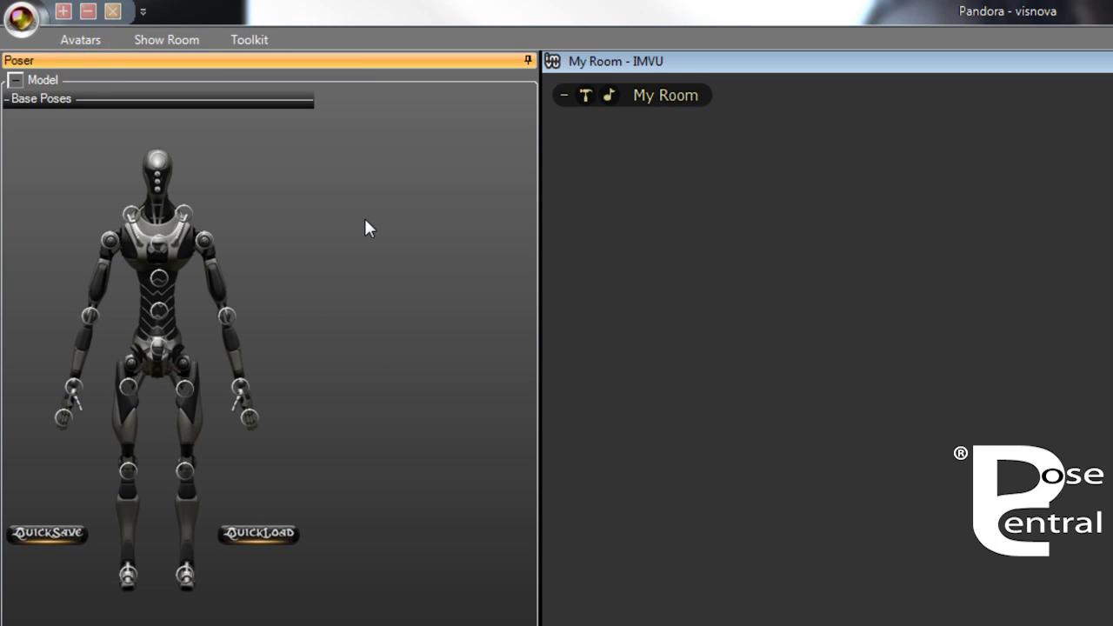
pyautogui.click(77, 41)
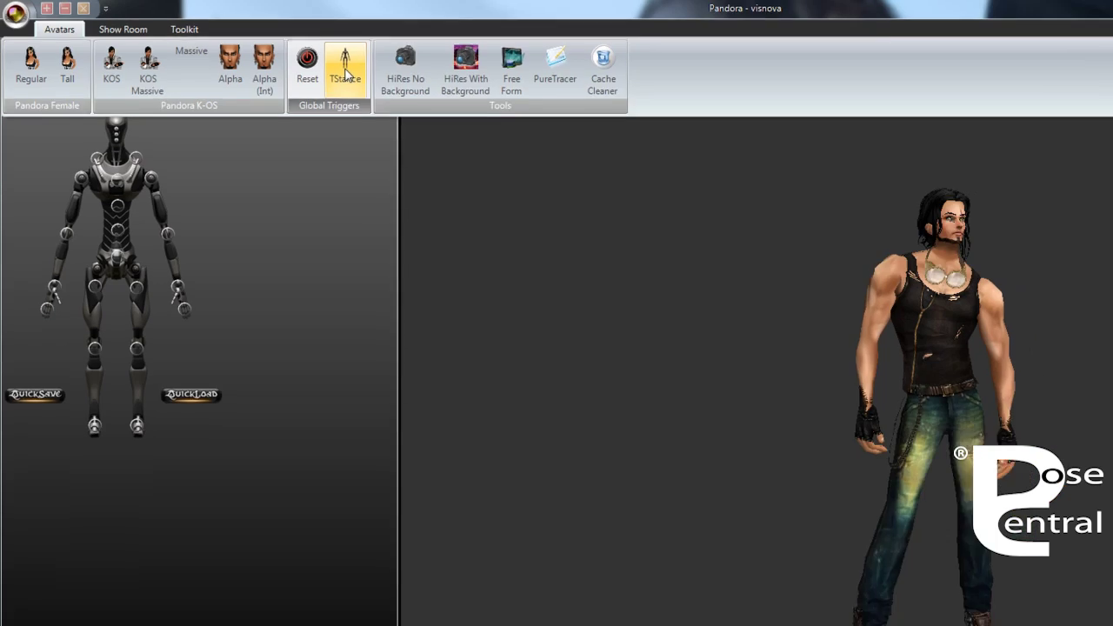
pyautogui.click(345, 71)
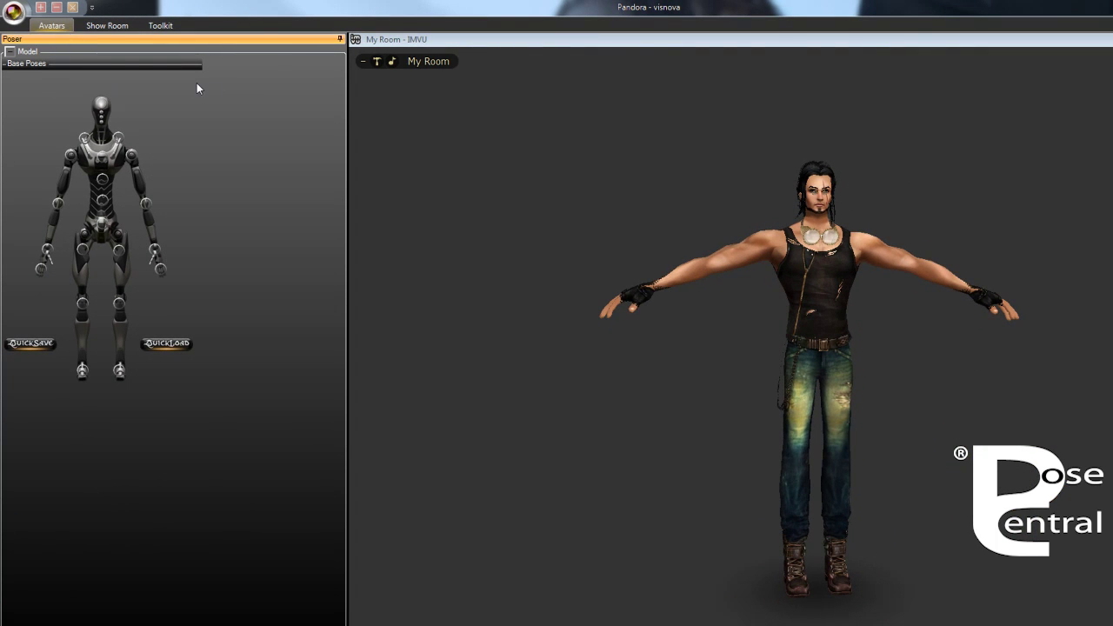
pyautogui.click(51, 26)
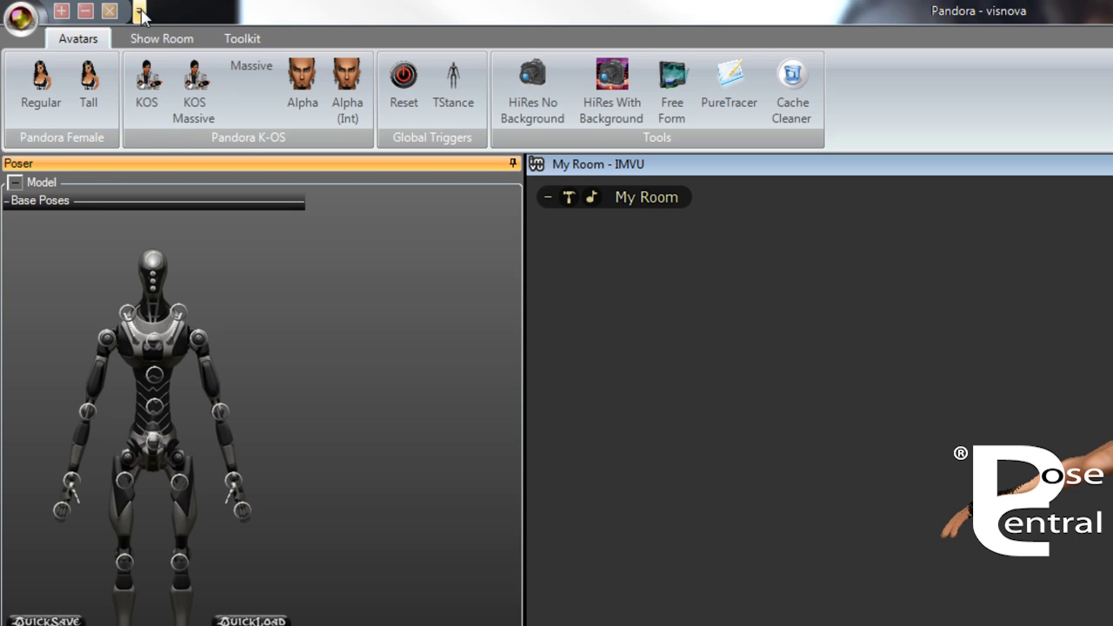
# Set the Quick Access Toolbar placement to Show Below the Ribbon
pyautogui.click(139, 12)
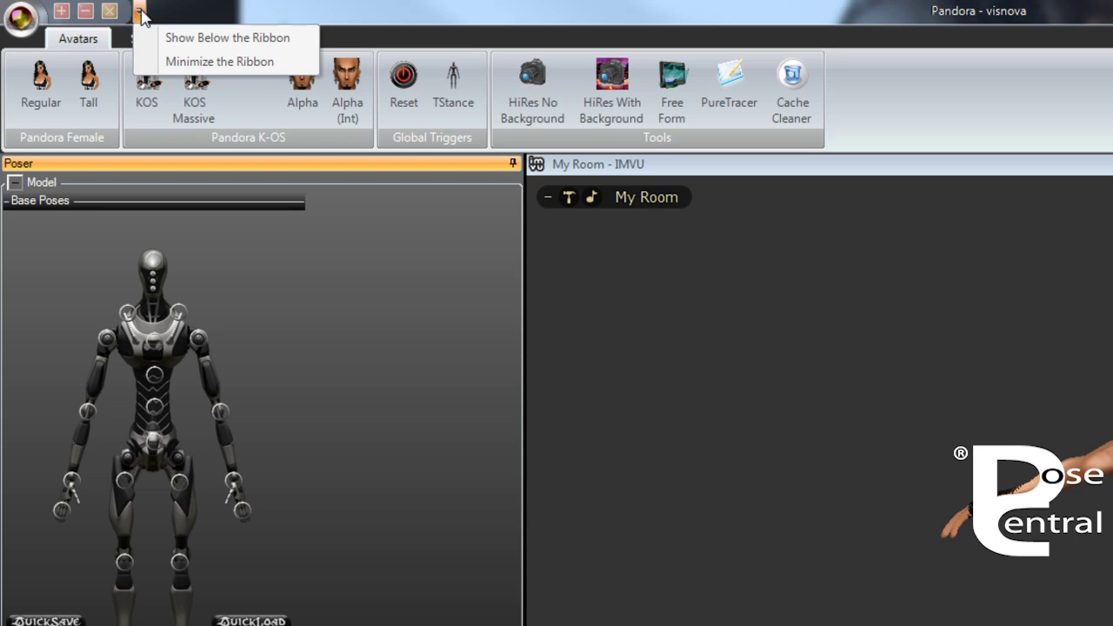
pyautogui.click(229, 37)
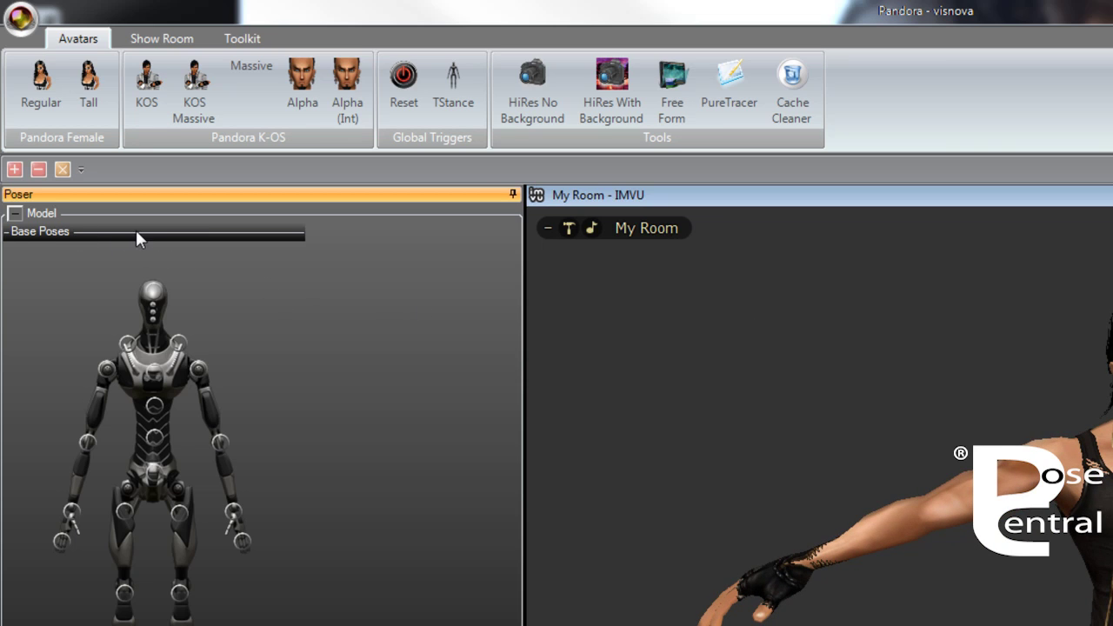
# Browse Base Poses through Standing, Lying, Crouching, Sitting and Wall, settling on Kneeling1
pyautogui.click(62, 230)
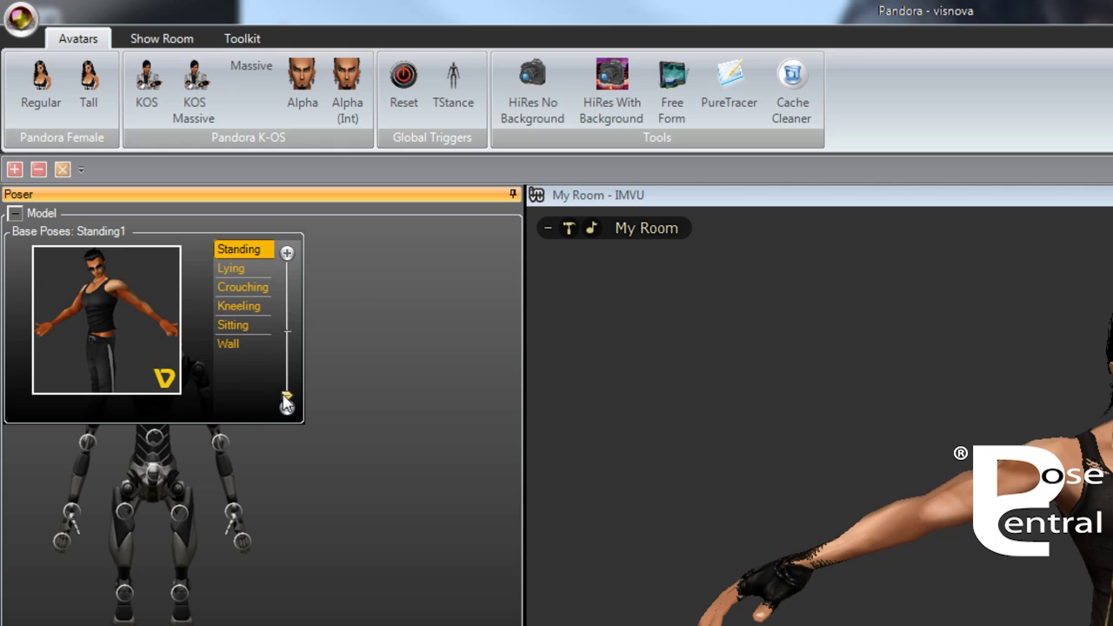
pyautogui.moveTo(287, 405); pyautogui.dragTo(280, 335)
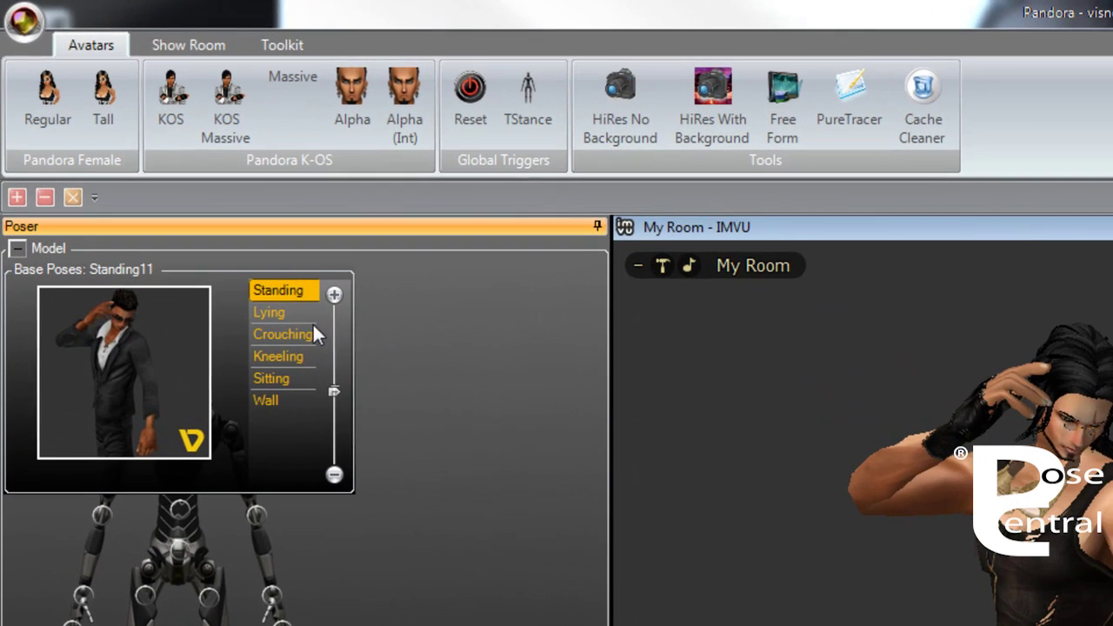
pyautogui.click(142, 163)
pyautogui.click(278, 336)
pyautogui.click(279, 359)
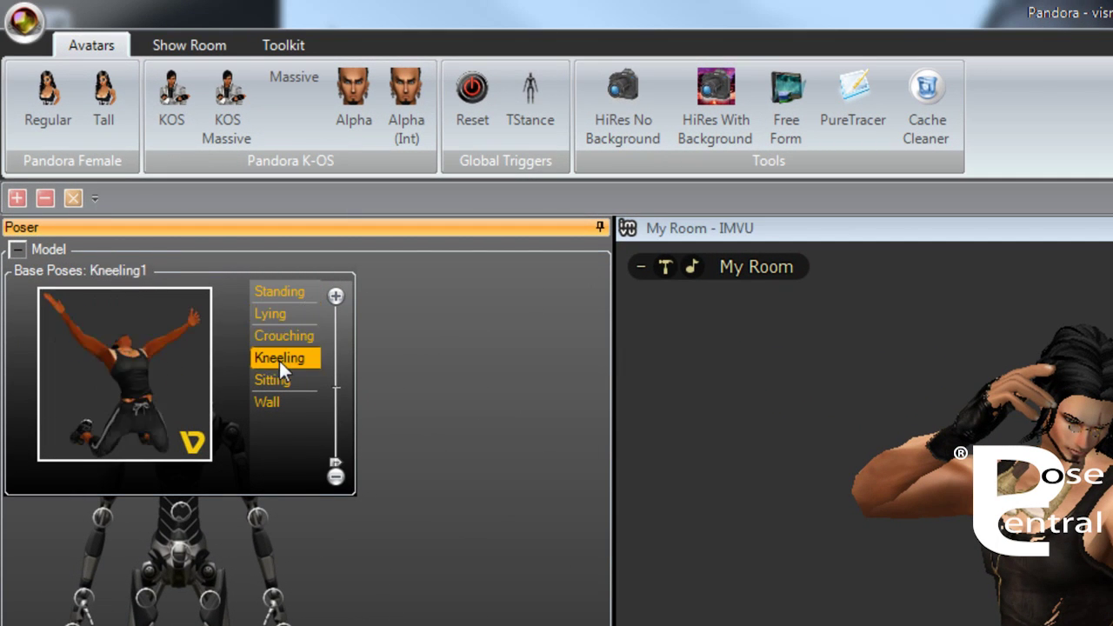
pyautogui.click(273, 380)
pyautogui.click(269, 401)
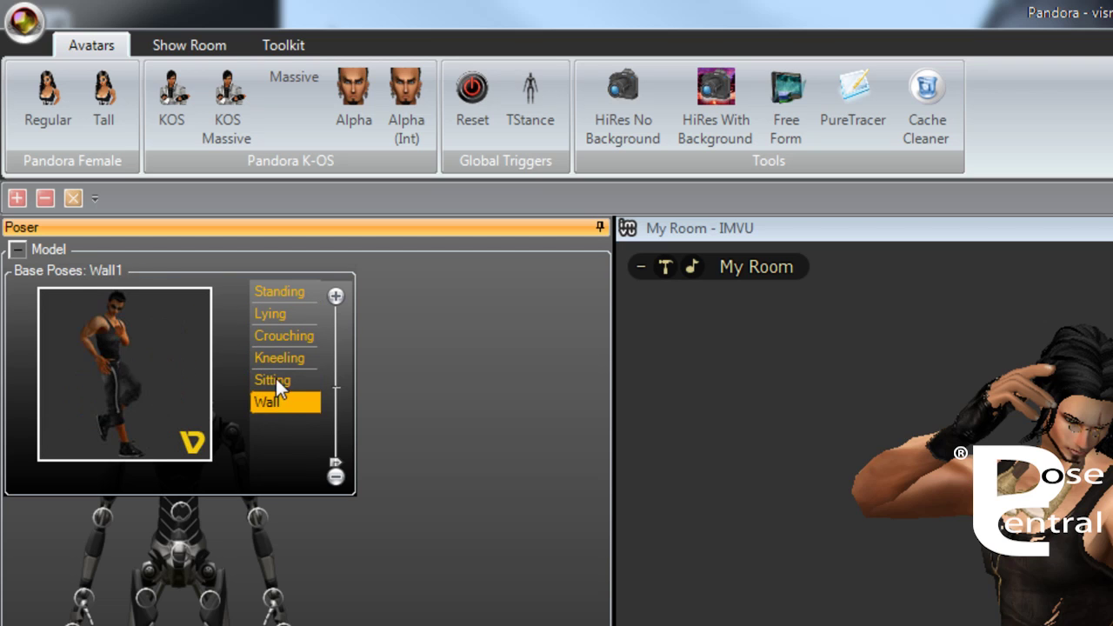
pyautogui.click(272, 361)
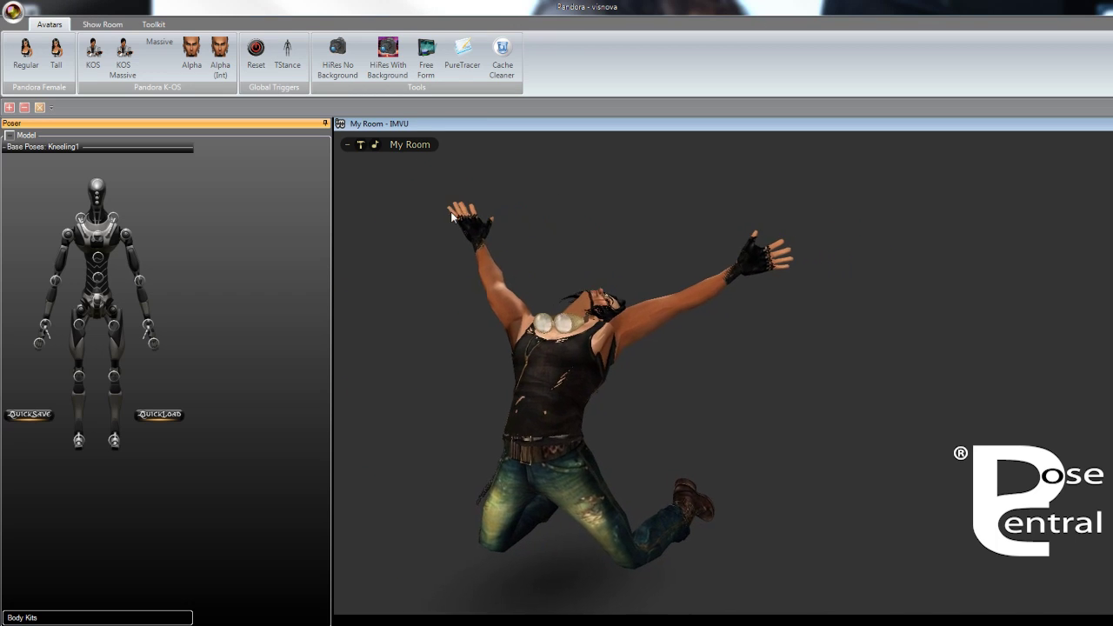
# Drag the Head slider right so the kneeling avatar faces forward, then recentre the room camera
pyautogui.click(99, 185)
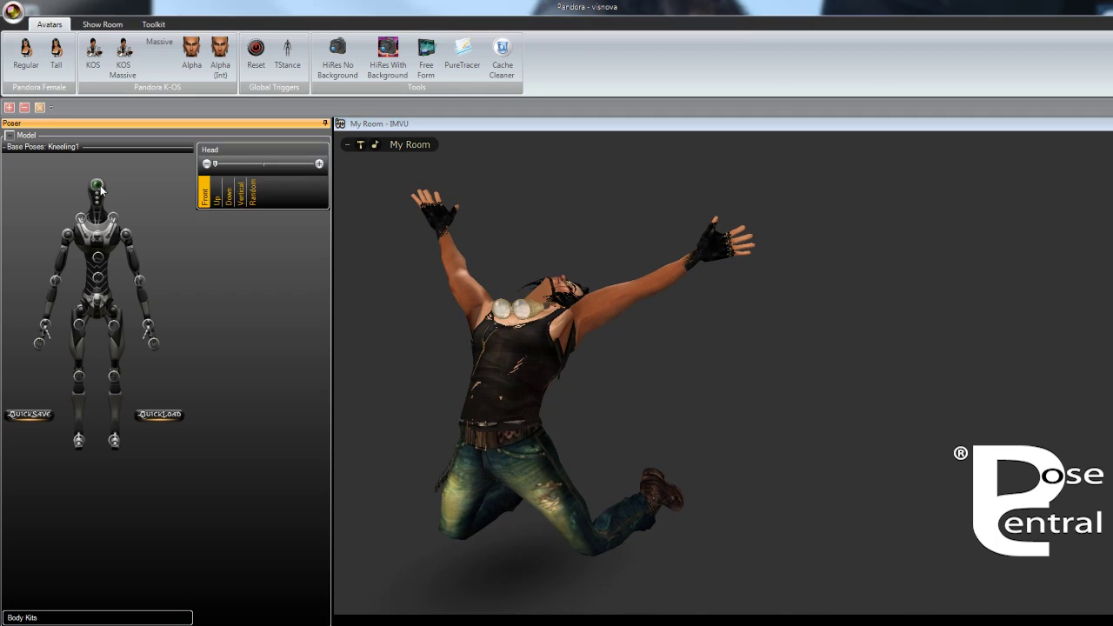
pyautogui.moveTo(218, 166); pyautogui.dragTo(286, 166)
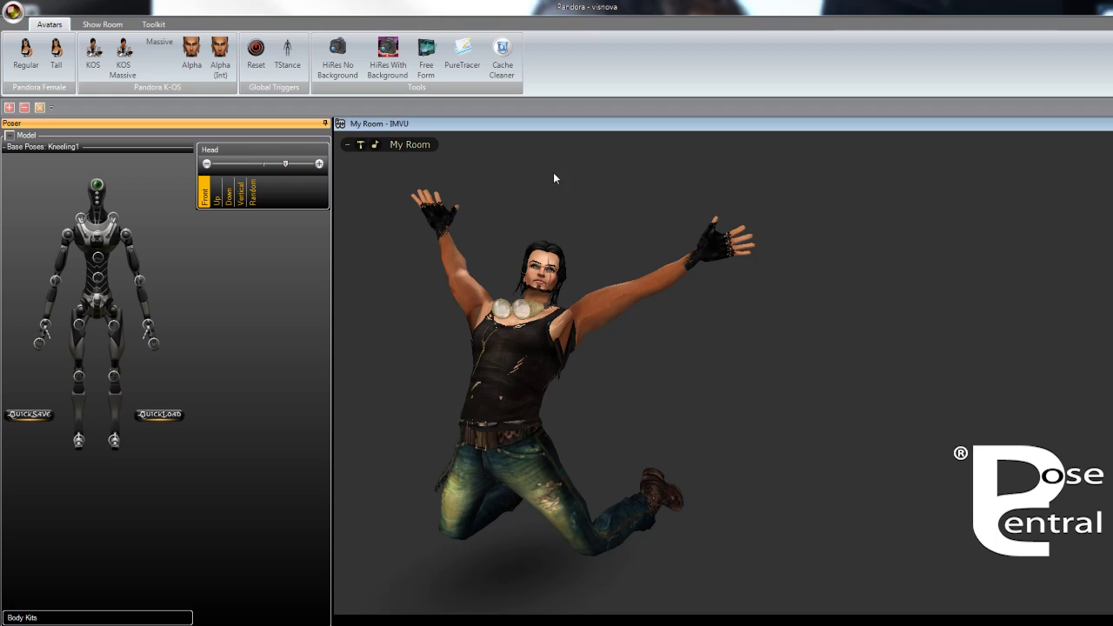
pyautogui.scroll(3, 532, 179)
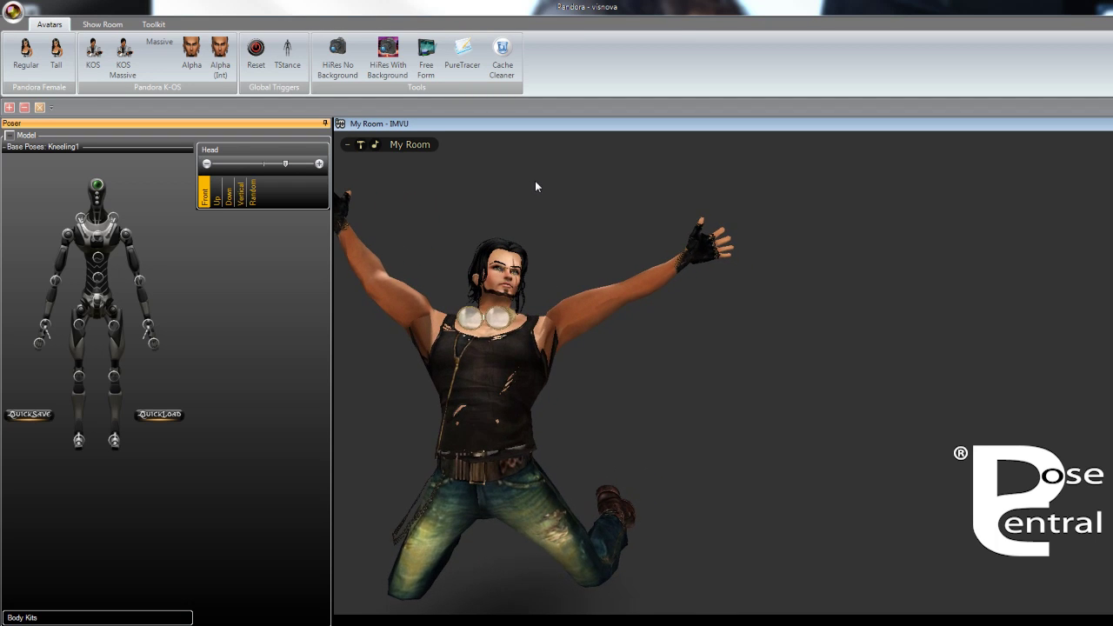
pyautogui.moveTo(535, 182)
pyautogui.mouseDown()
pyautogui.moveTo(569, 182)
pyautogui.moveTo(544, 183)
pyautogui.mouseUp()
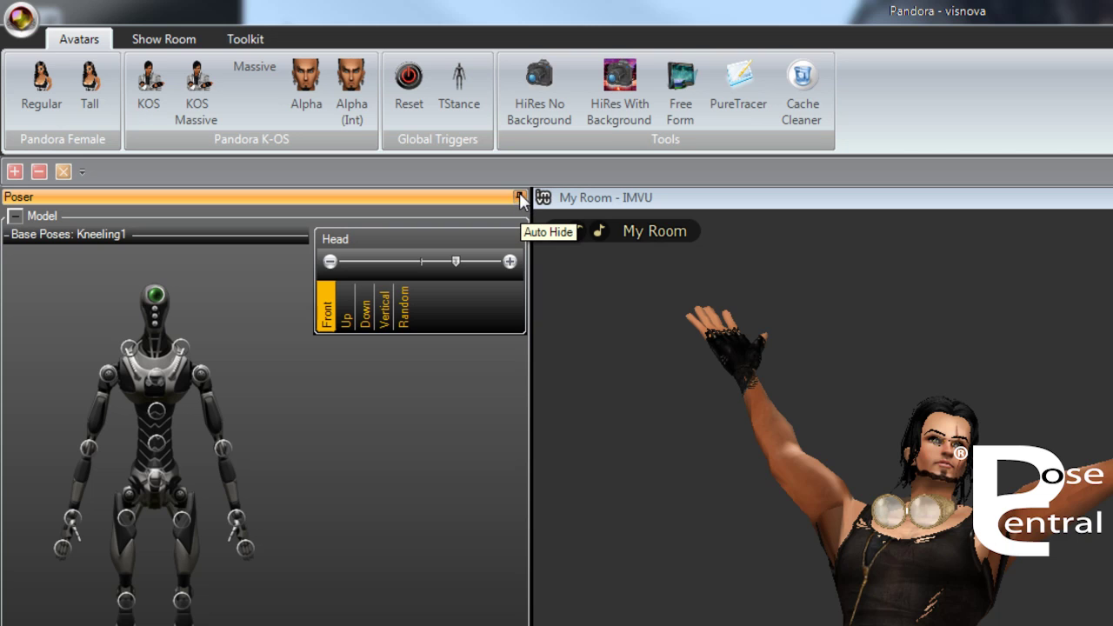
# Set the Poser panel to Auto Hide and minimize the ribbon to its tabs
pyautogui.click(520, 198)
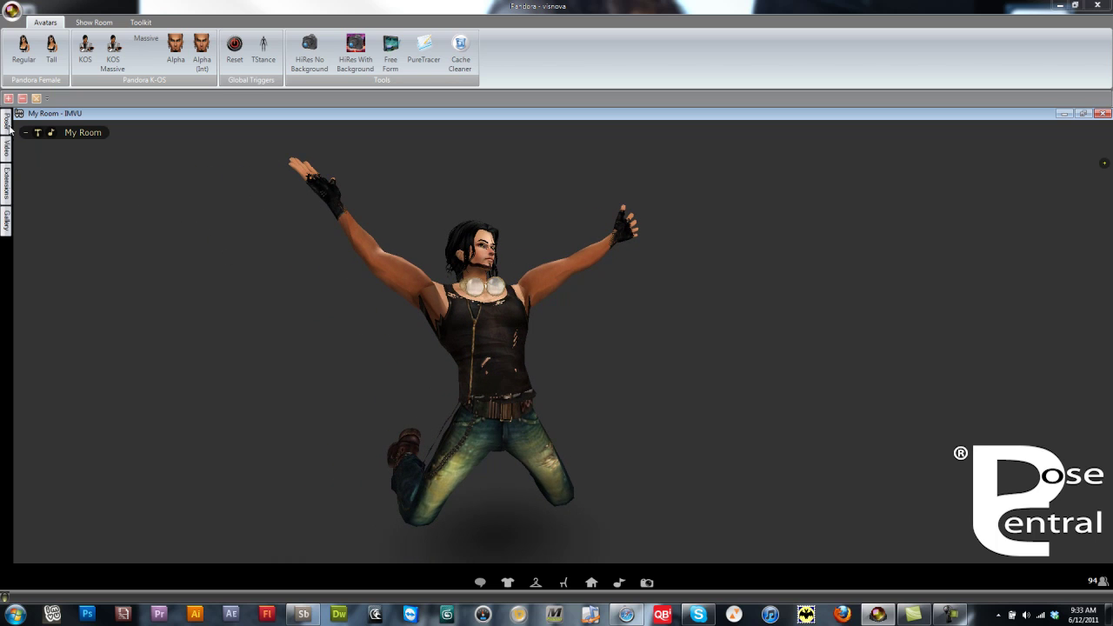
pyautogui.moveTo(7, 124)
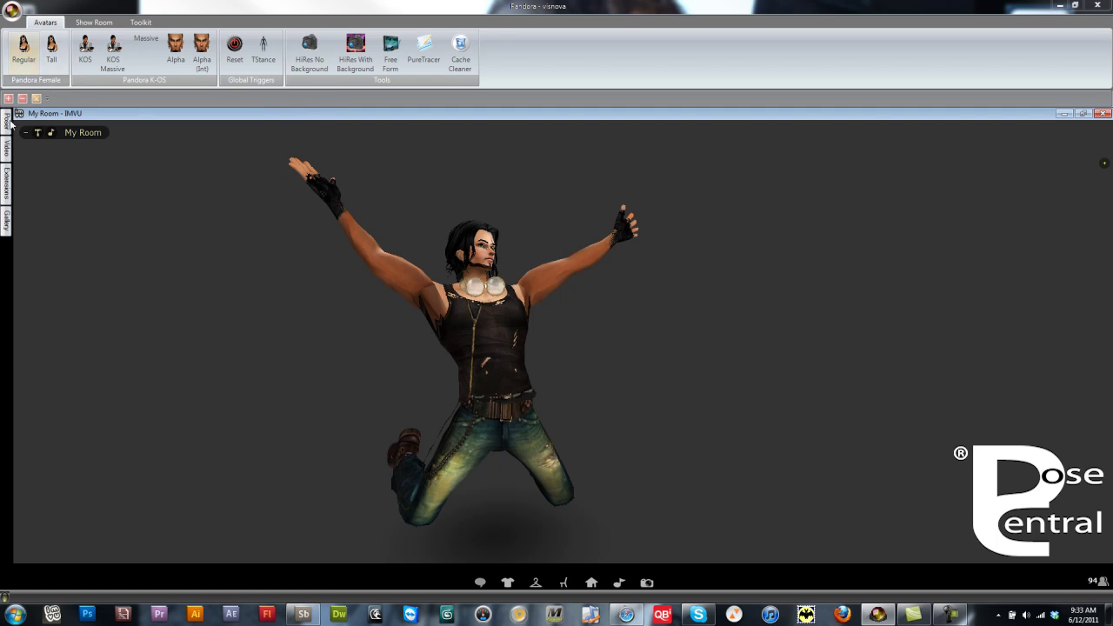
pyautogui.doubleClick(45, 22)
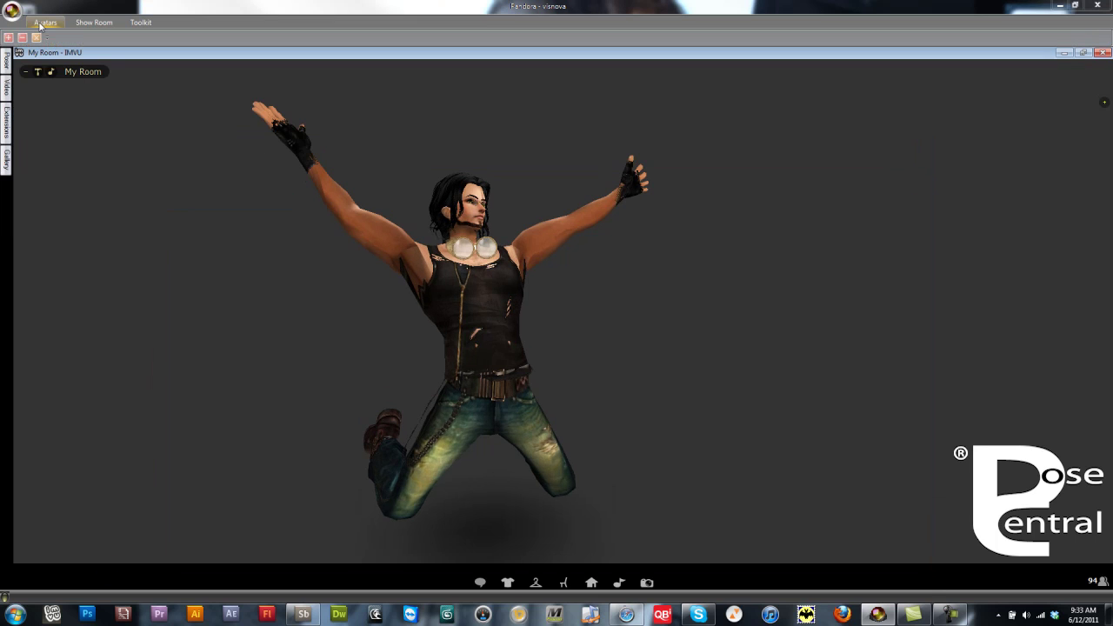